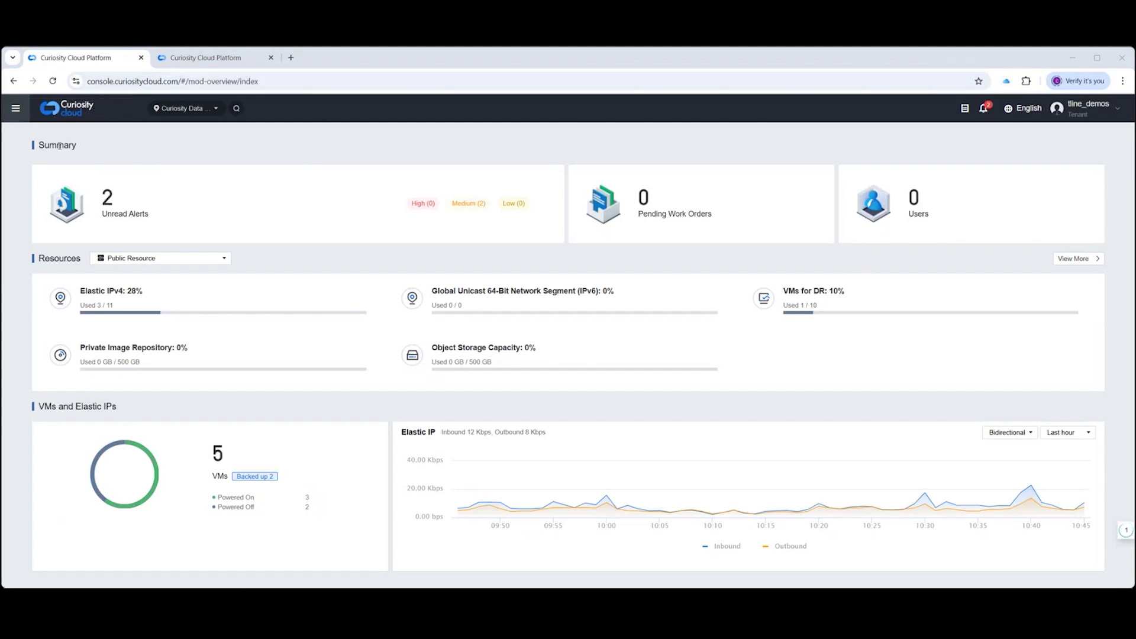
Open Disaster Recovery, compare the getting-started guides for HCI and vCenter, and proceed from the HCI guide to the status overview.
{"action": "left_click", "coordinate": [16, 110]}
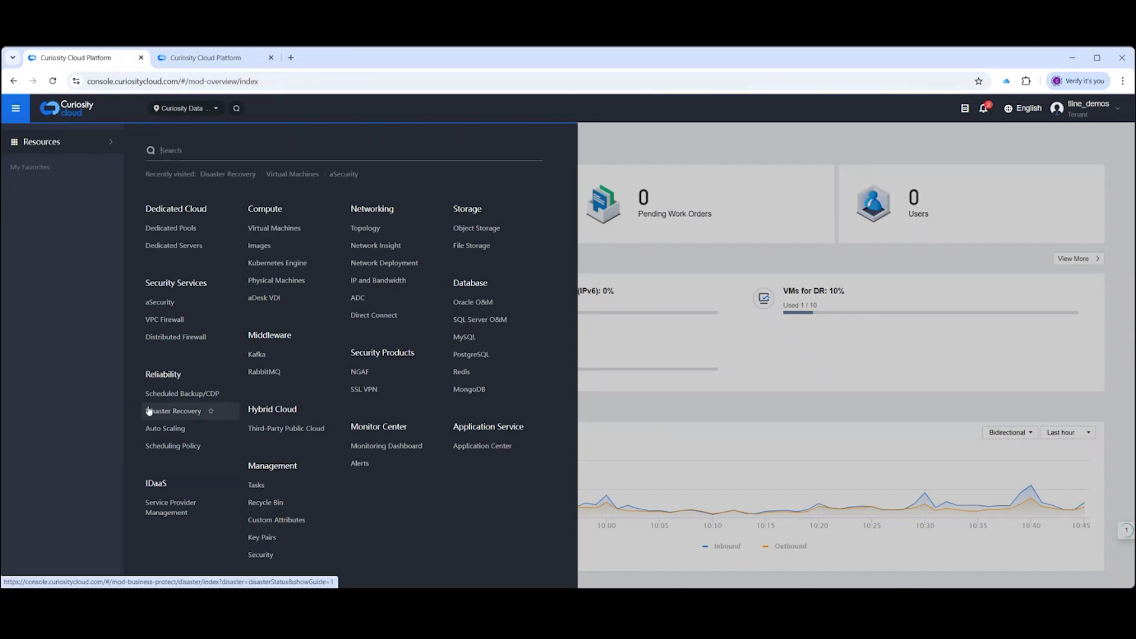
{"action": "left_click", "coordinate": [157, 412]}
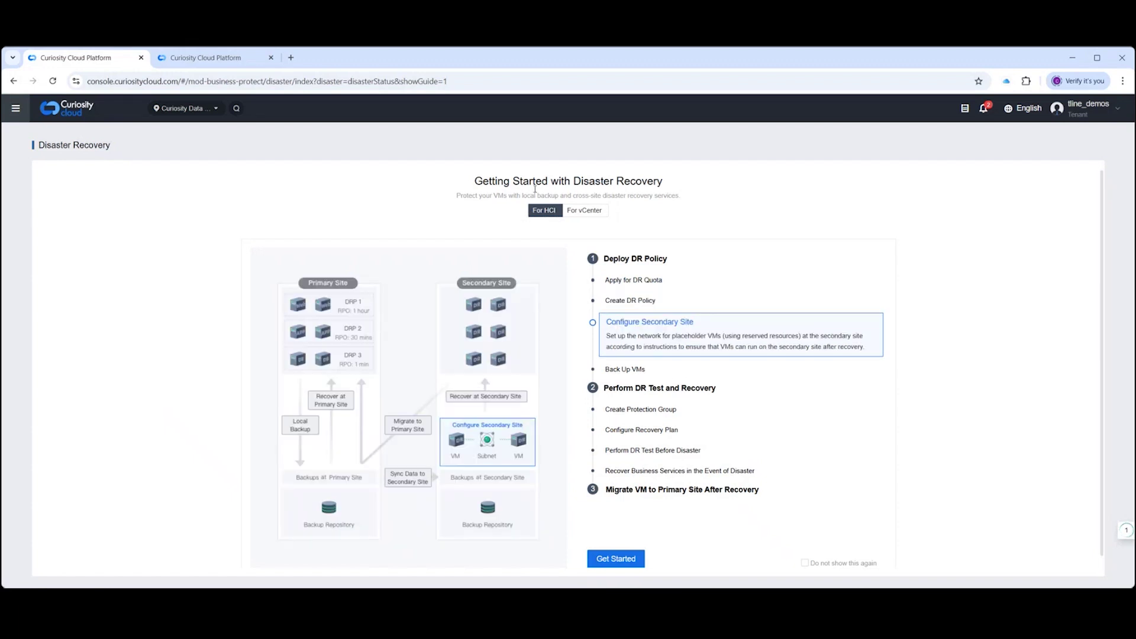
{"action": "left_click", "coordinate": [597, 215]}
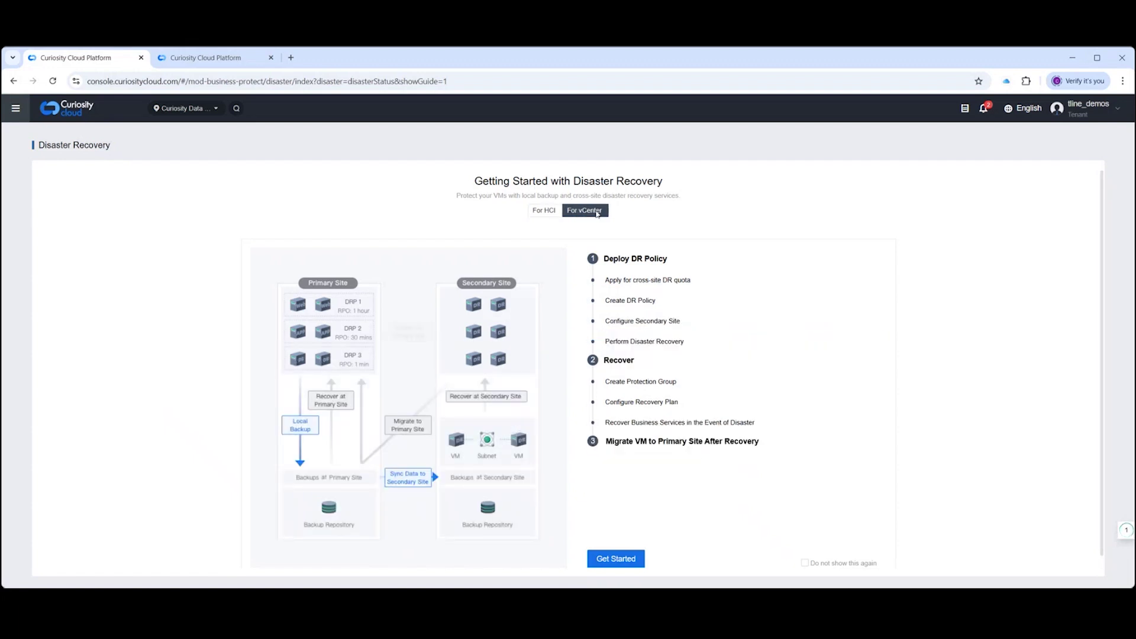
{"action": "left_click", "coordinate": [542, 216]}
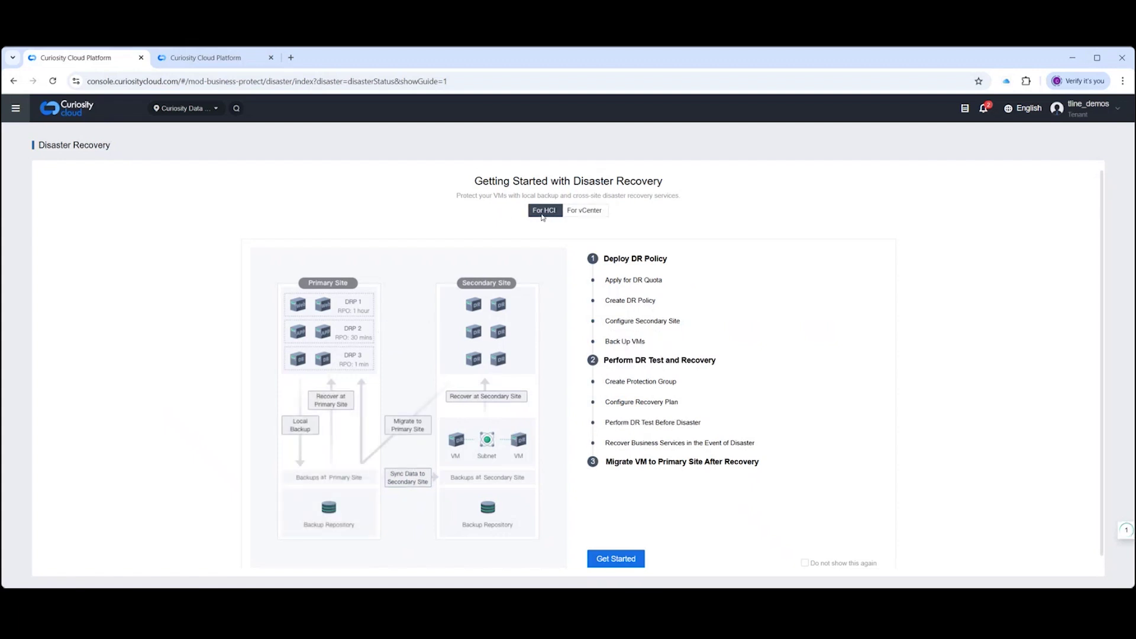
{"action": "left_click", "coordinate": [589, 212]}
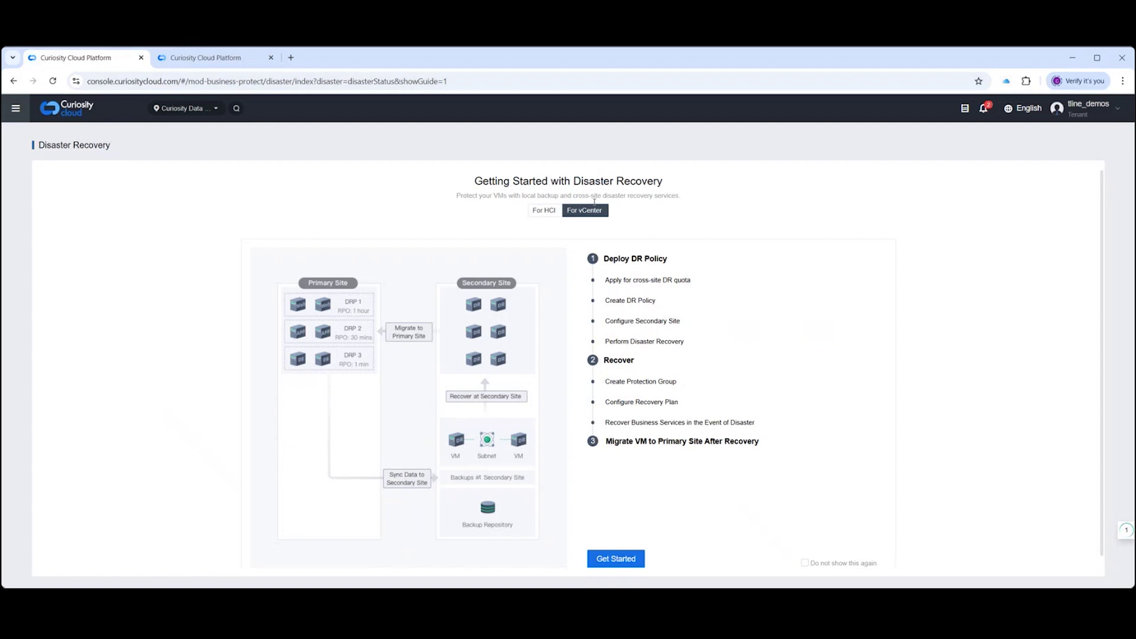
{"action": "left_click", "coordinate": [542, 212]}
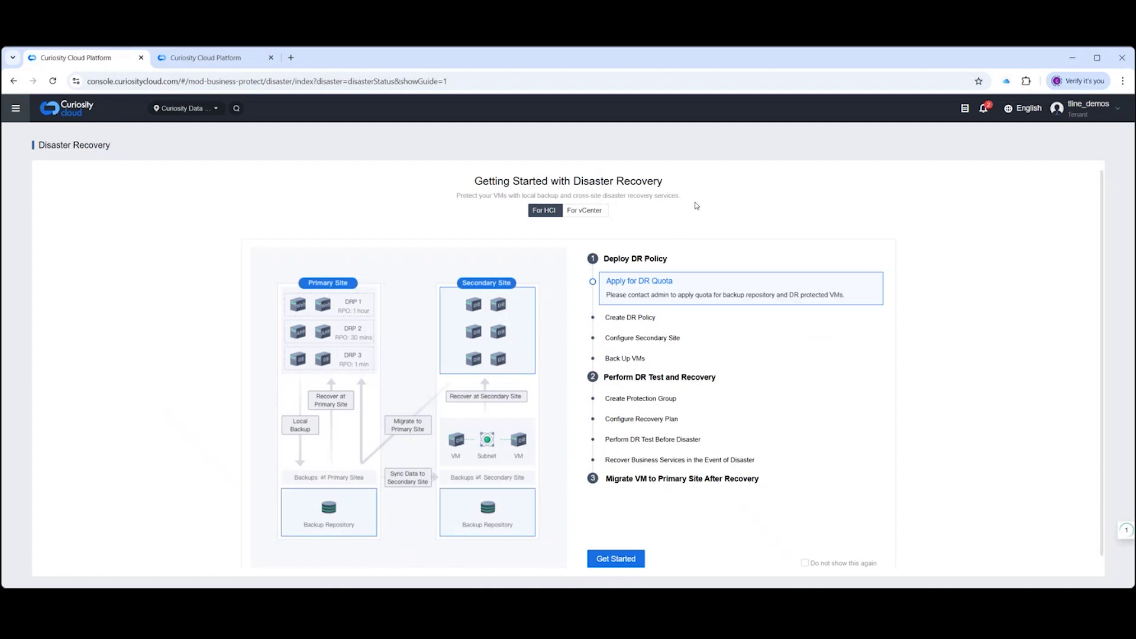
{"action": "left_click", "coordinate": [634, 560]}
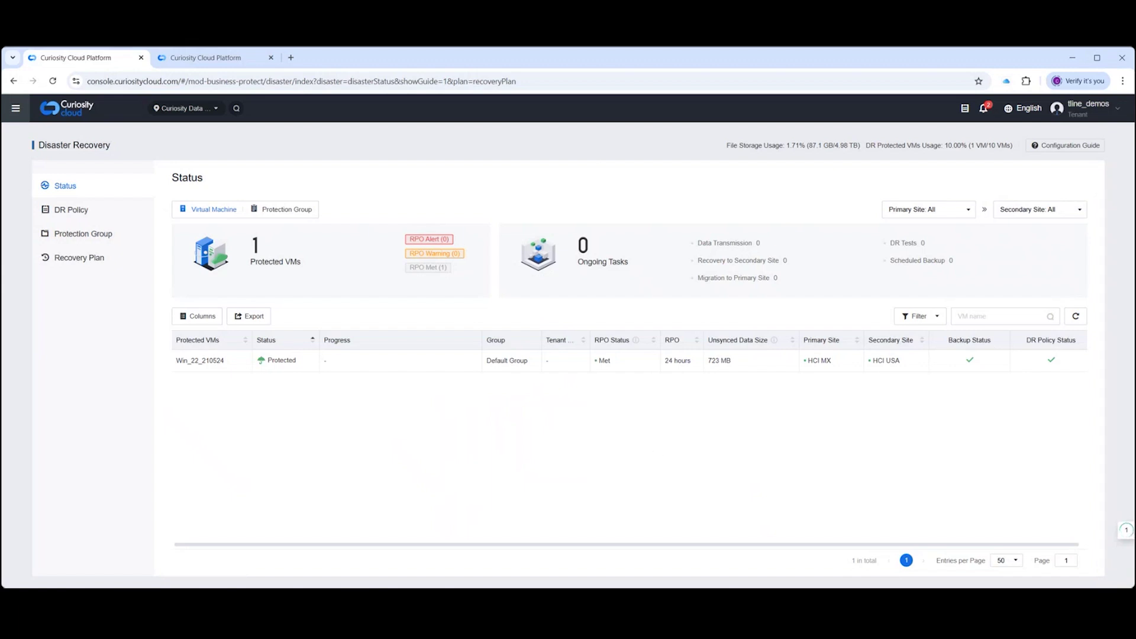
View the list of virtual machines across the resource pools and return to the Disaster Recovery status overview.
{"action": "left_click", "coordinate": [15, 117]}
{"action": "left_click", "coordinate": [286, 230]}
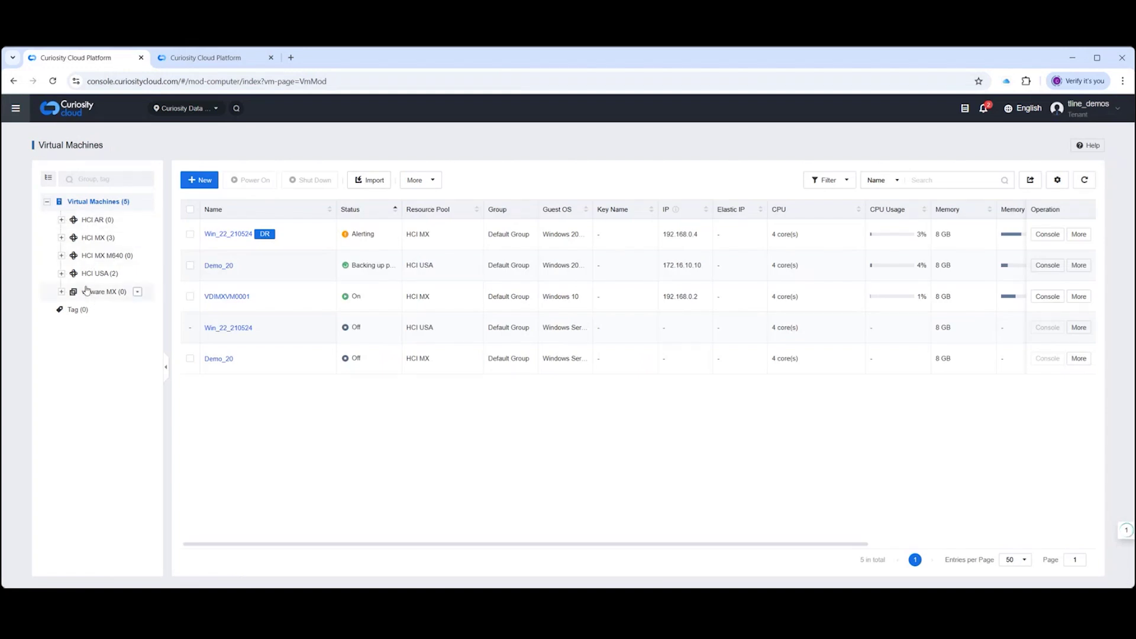
{"action": "left_click", "coordinate": [16, 111]}
{"action": "left_click", "coordinate": [171, 412]}
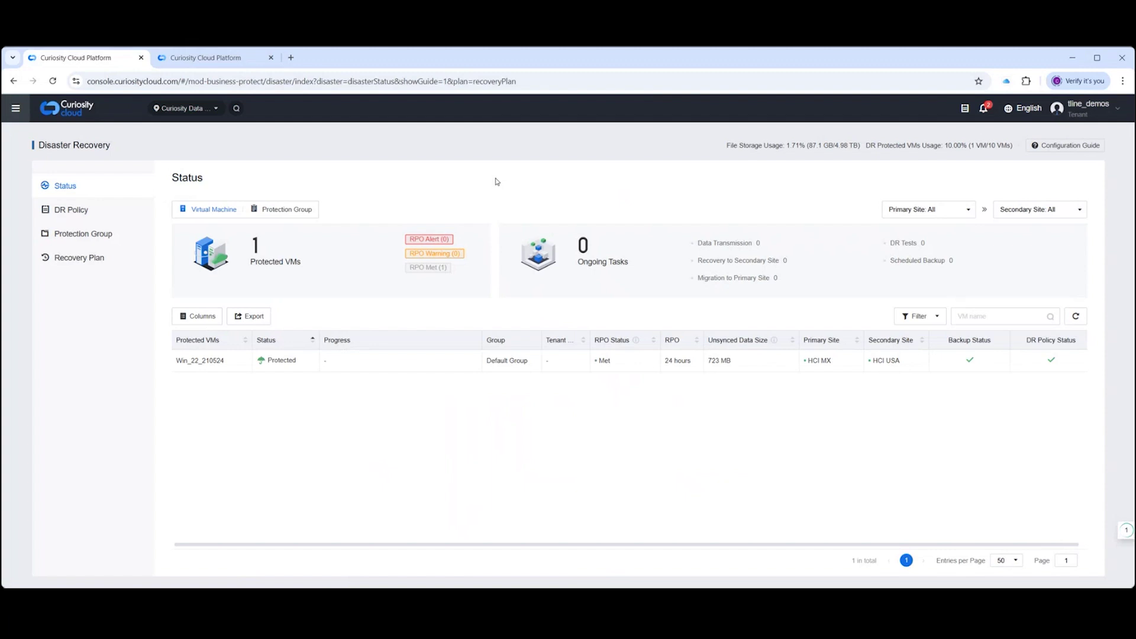
Start a new DR policy named Pol_1 with HCI USA as the primary site and HCI MX as the secondary site.
{"action": "left_click", "coordinate": [59, 211]}
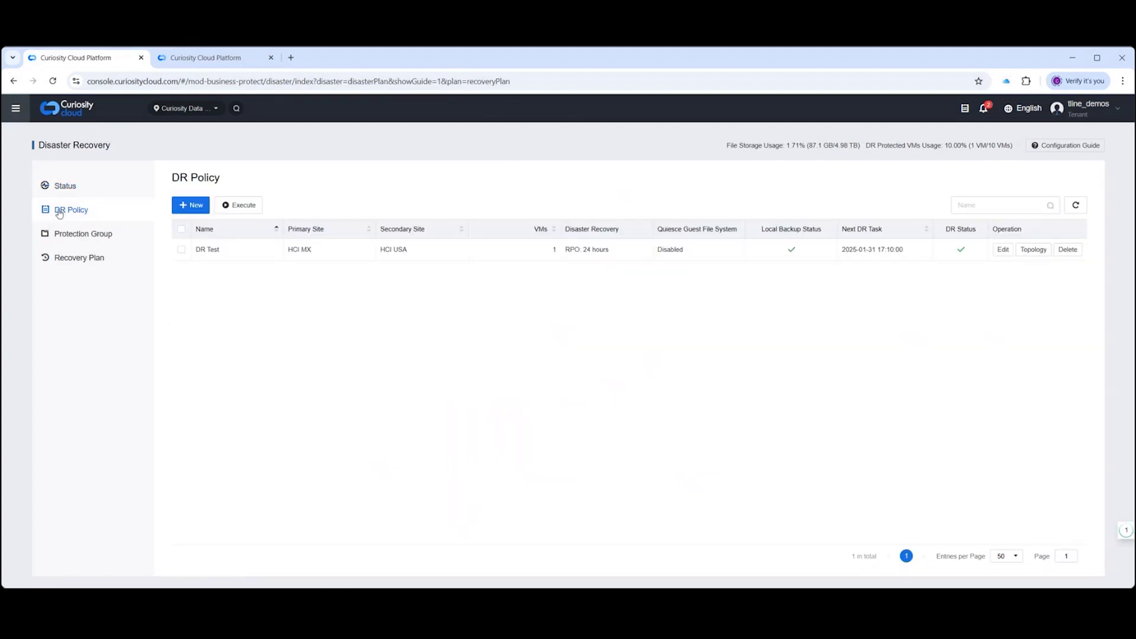
{"action": "left_click", "coordinate": [200, 208]}
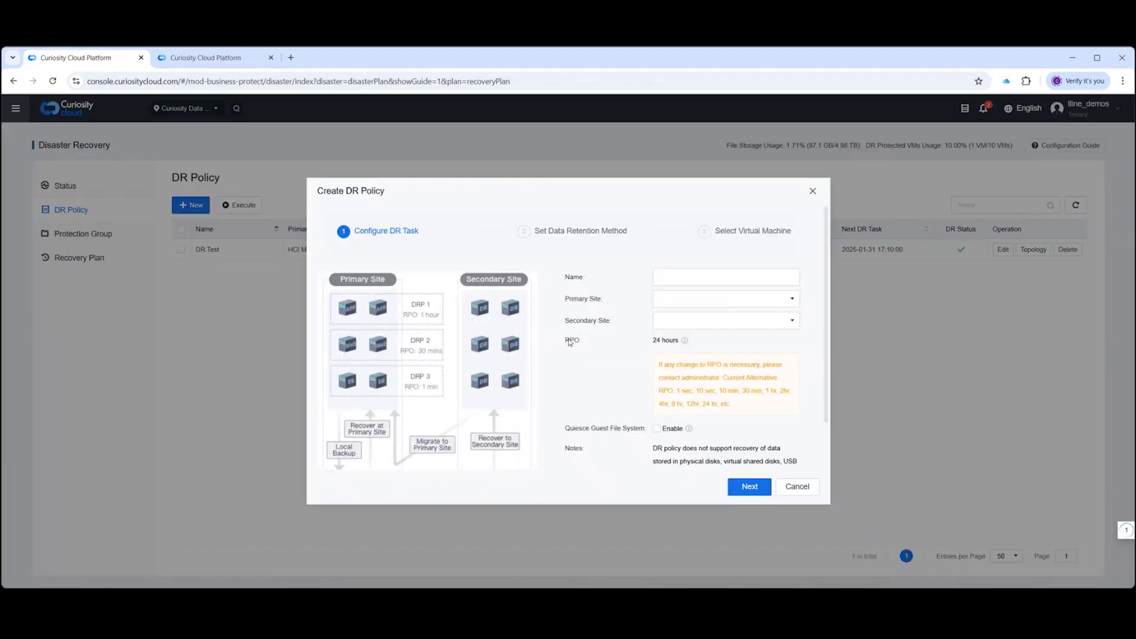
{"action": "left_click", "coordinate": [680, 276]}
{"action": "type", "text": "Pol_1"}
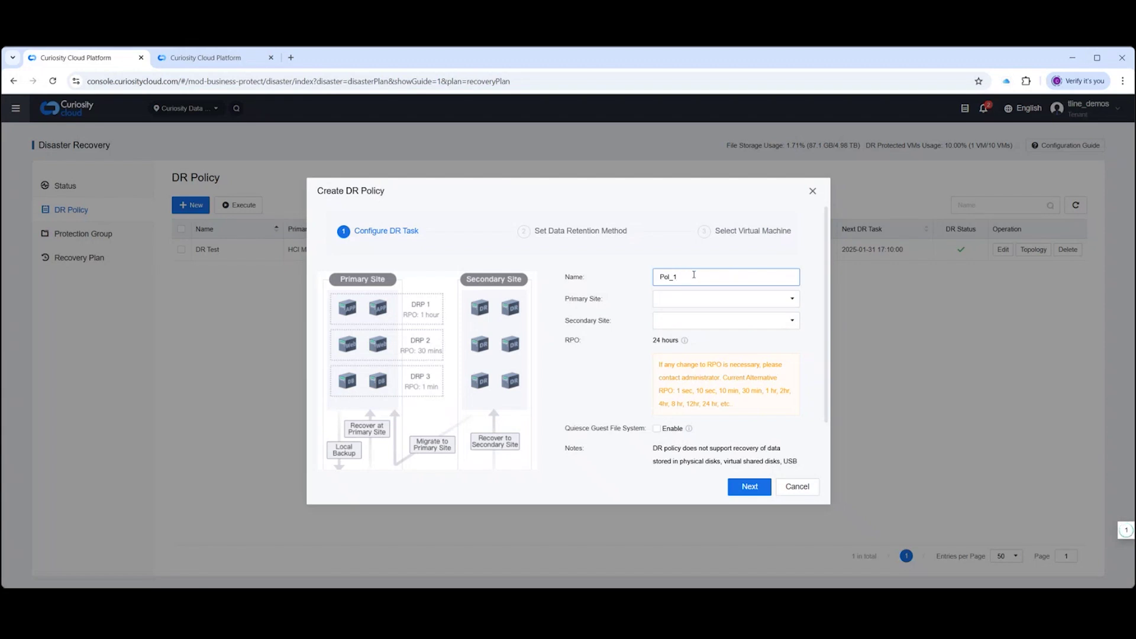
{"action": "left_click", "coordinate": [687, 302]}
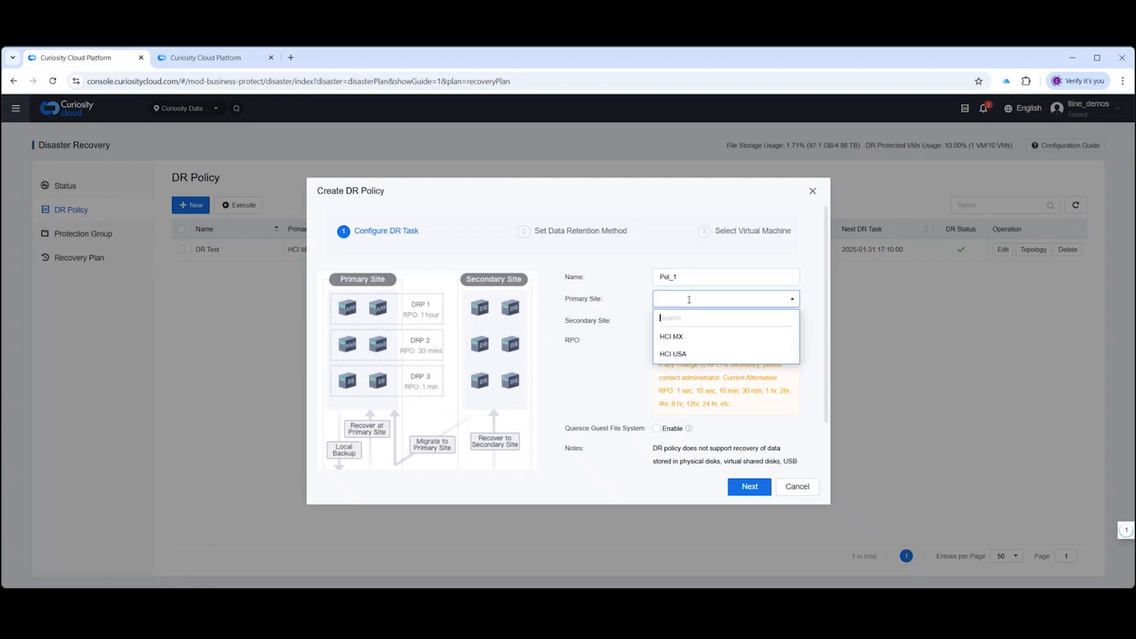
{"action": "left_click", "coordinate": [695, 354]}
{"action": "left_click", "coordinate": [691, 321]}
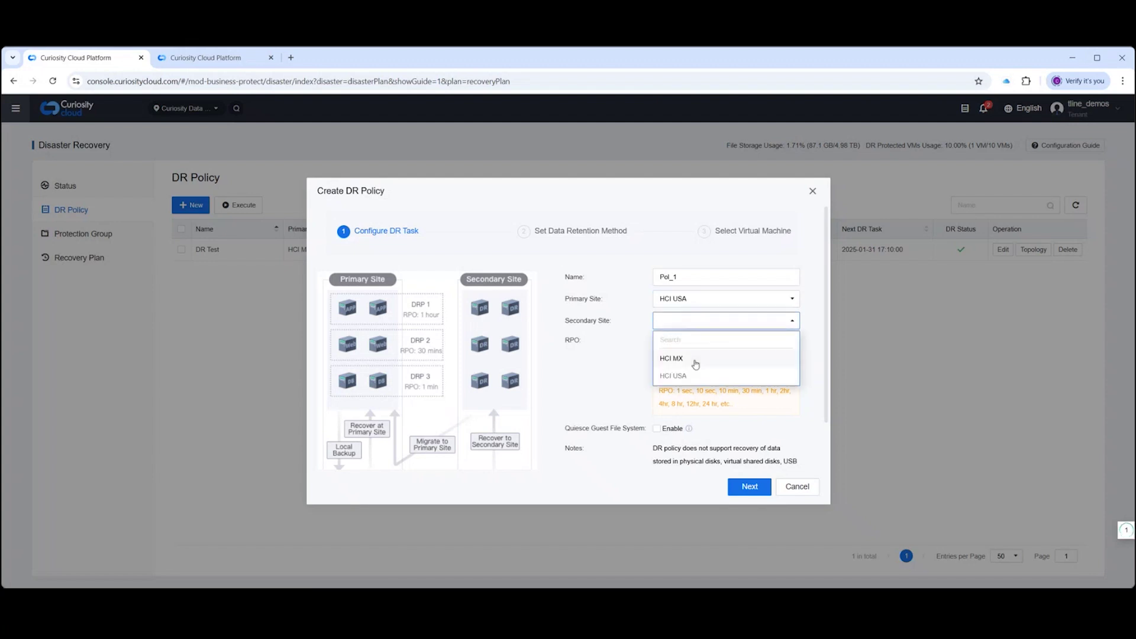
{"action": "left_click", "coordinate": [696, 360]}
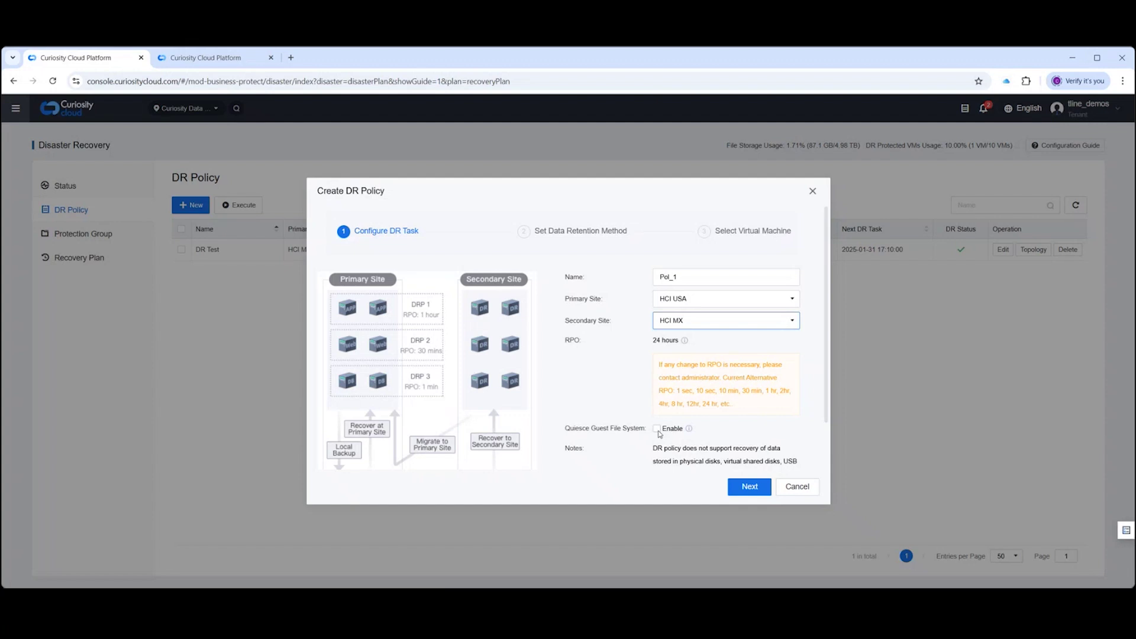
Keep Quiesce Guest File System disabled for the DR policy and continue to the data retention method.
{"action": "scroll", "coordinate": [781, 440], "scroll_direction": "down", "scroll_amount": 1}
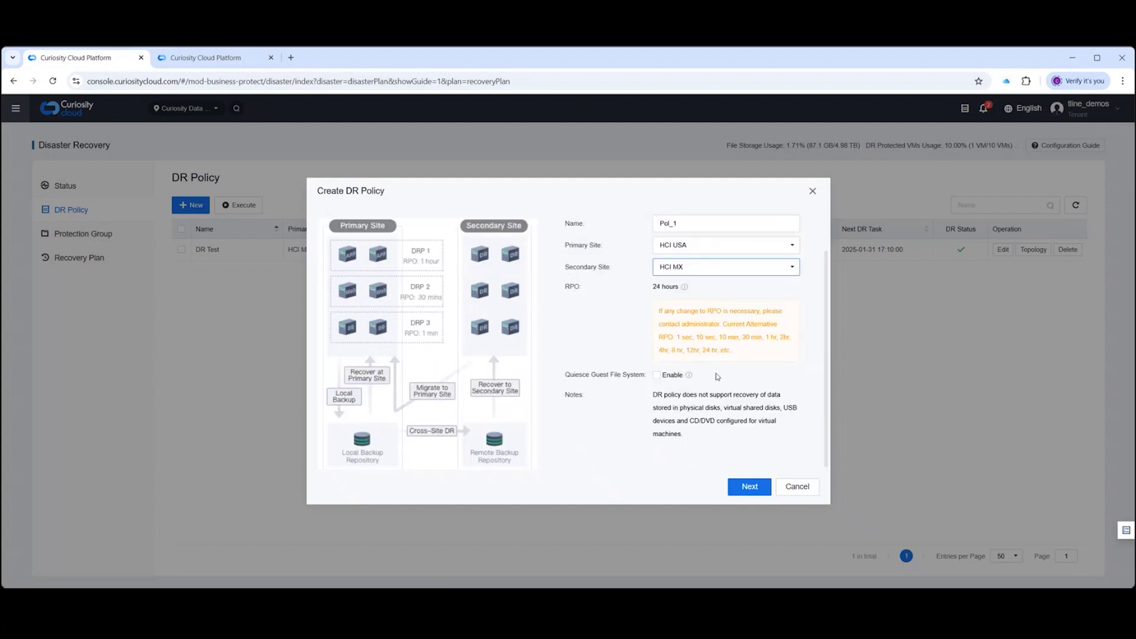
{"action": "left_click", "coordinate": [657, 375]}
{"action": "left_click", "coordinate": [657, 376]}
{"action": "left_click", "coordinate": [752, 492]}
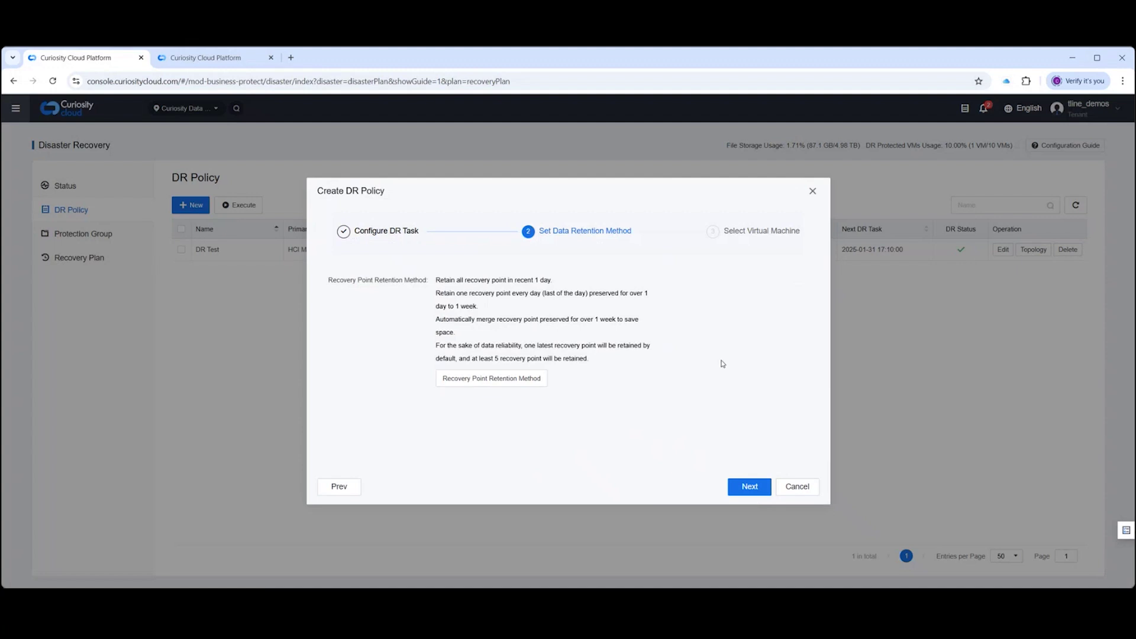
{"action": "left_click", "coordinate": [472, 379]}
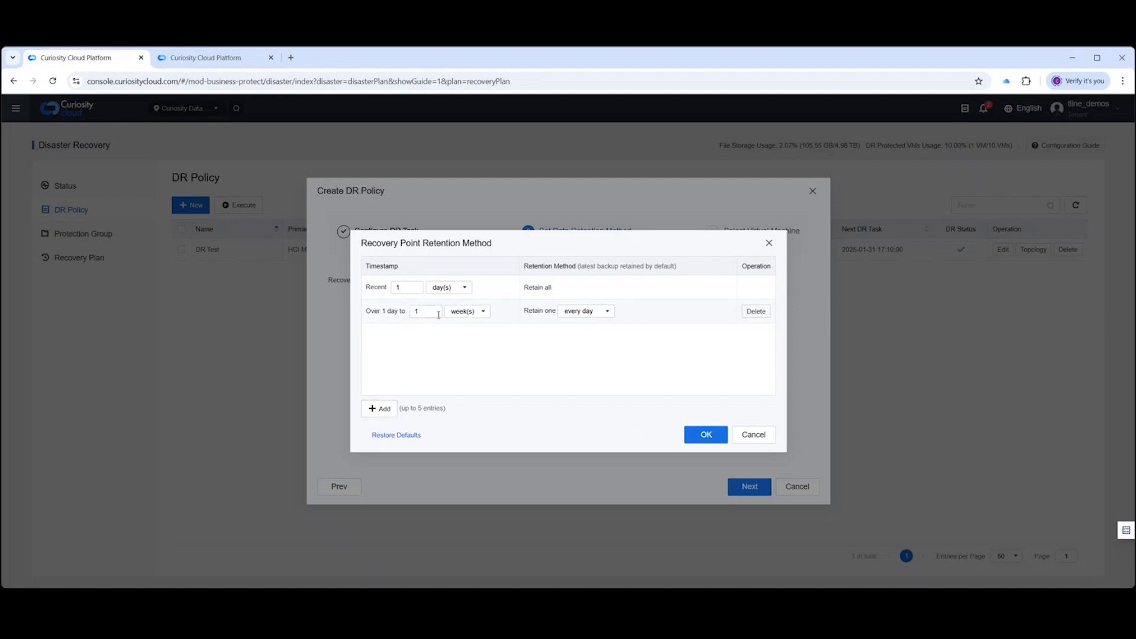
{"action": "left_click", "coordinate": [472, 335]}
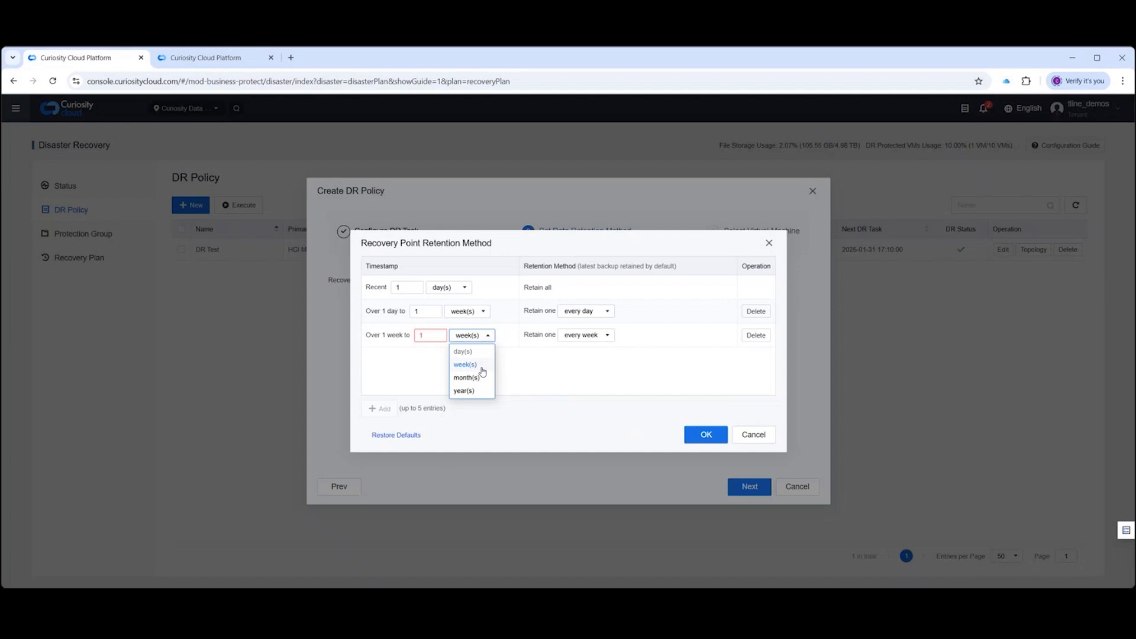
{"action": "left_click", "coordinate": [753, 434]}
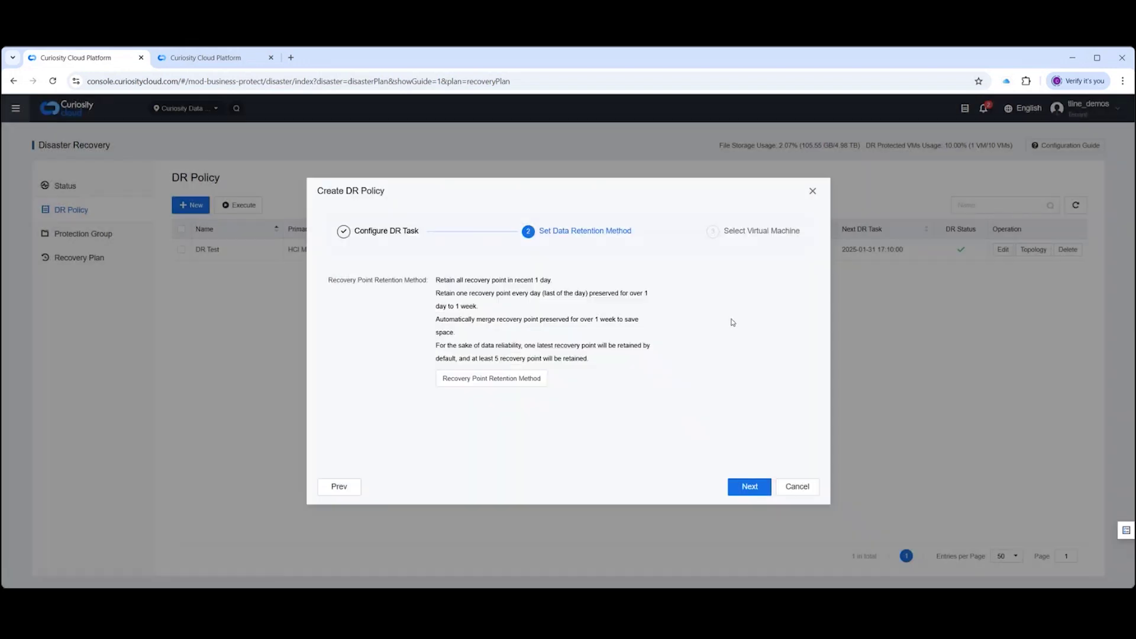
Accept the default retention method, select the virtual machine Demo_20 from HCI USA, and create the DR policy.
{"action": "left_click", "coordinate": [749, 486]}
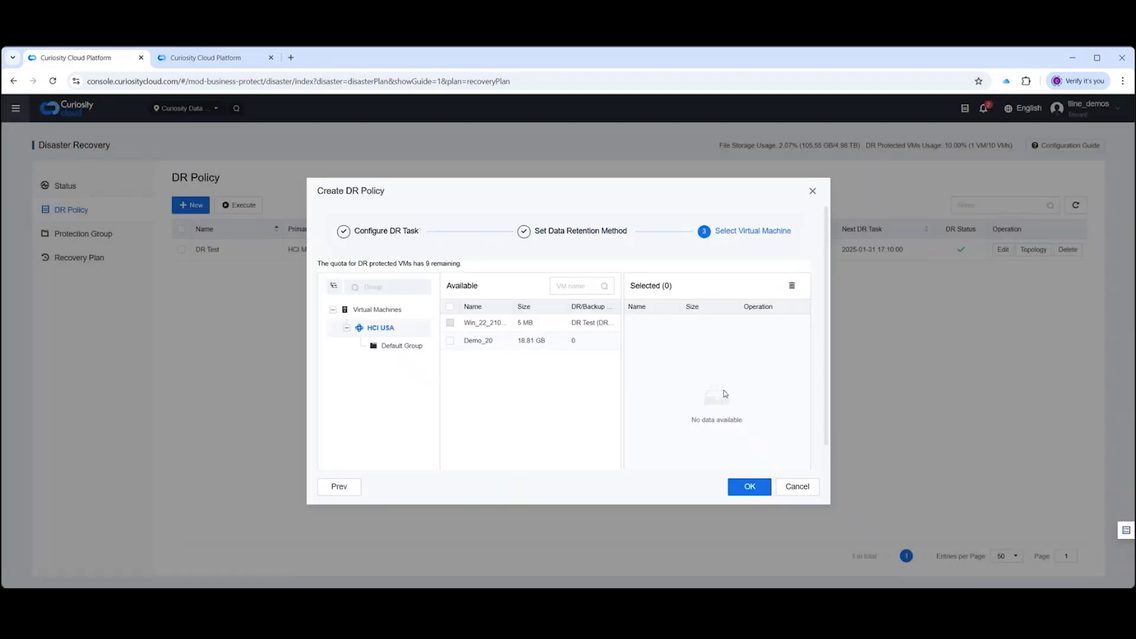
{"action": "left_click_drag", "start_coordinate": [486, 196], "coordinate": [449, 176]}
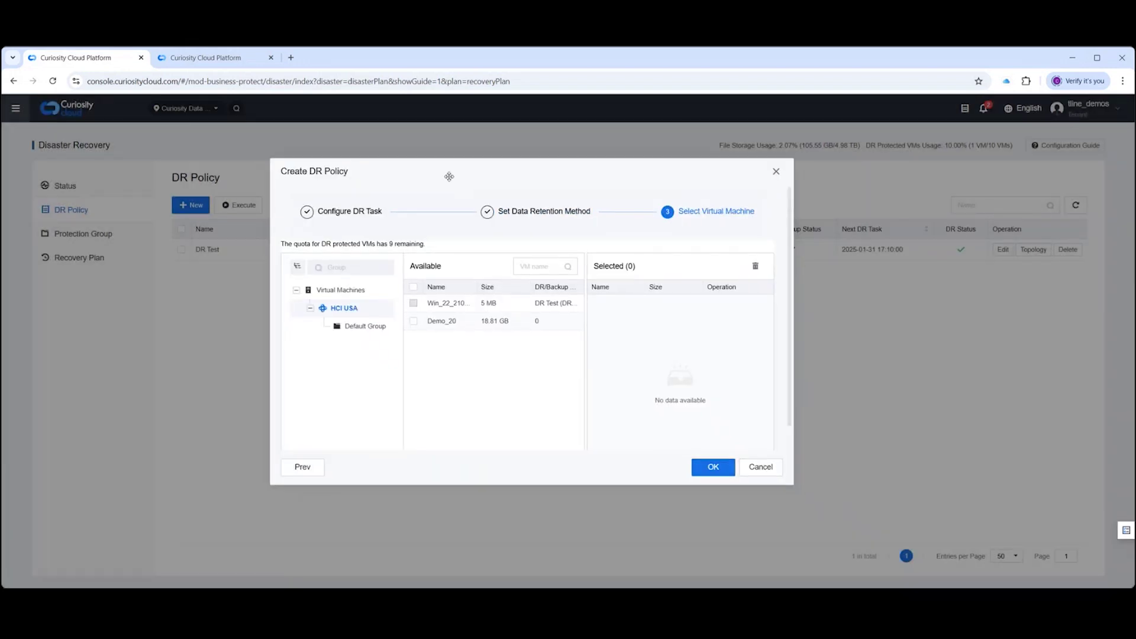
{"action": "left_click", "coordinate": [415, 323]}
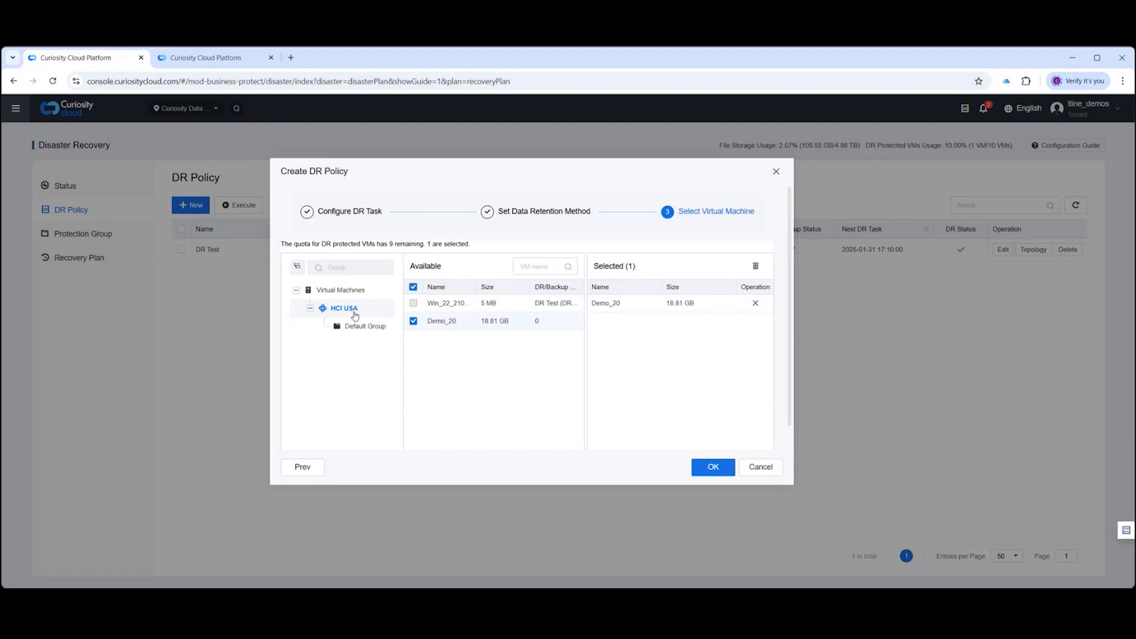
{"action": "left_click", "coordinate": [711, 468]}
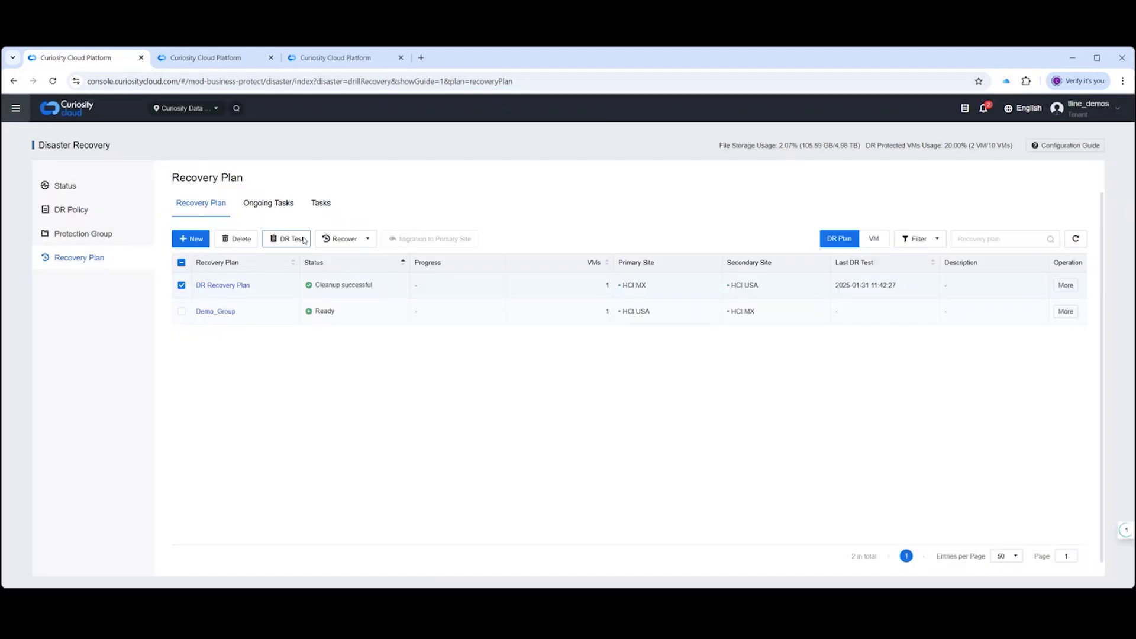
Run a DR test of the DR Recovery Plan without syncing data, confirming the operation with OK.
{"action": "left_click", "coordinate": [288, 239]}
{"action": "scroll", "coordinate": [618, 379], "scroll_direction": "down", "scroll_amount": 5}
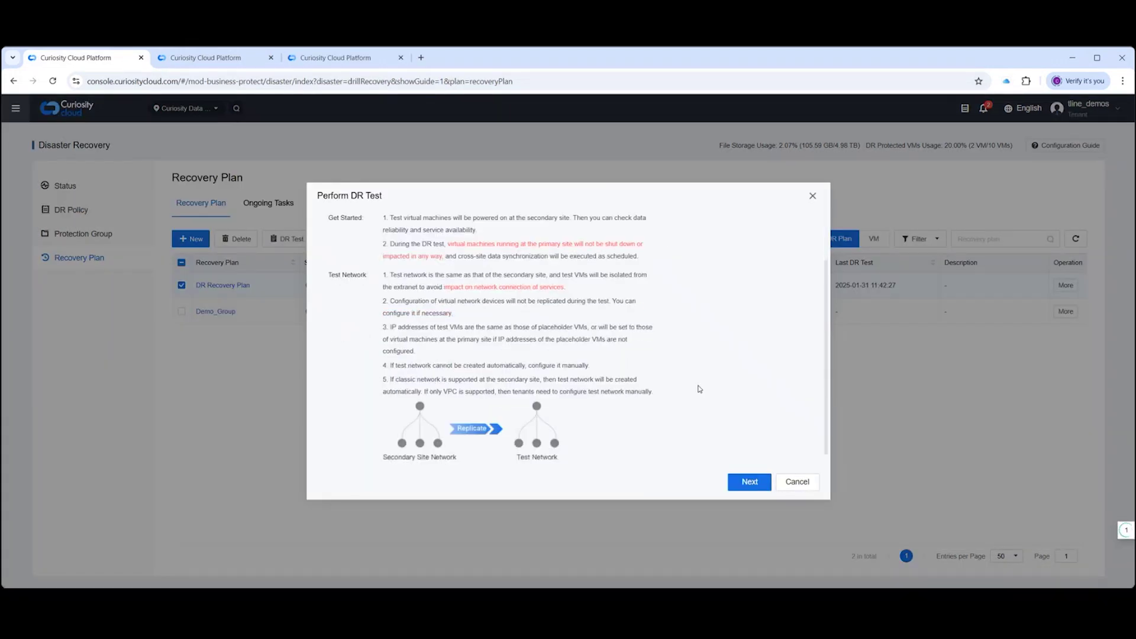
{"action": "left_click", "coordinate": [743, 481]}
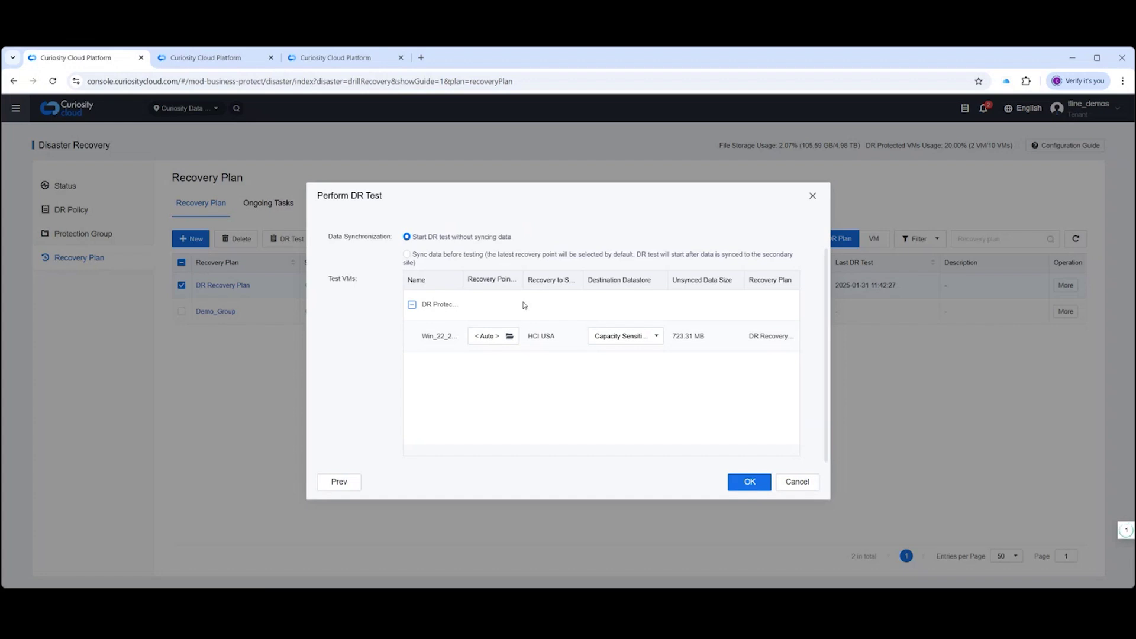
{"action": "left_click", "coordinate": [749, 481]}
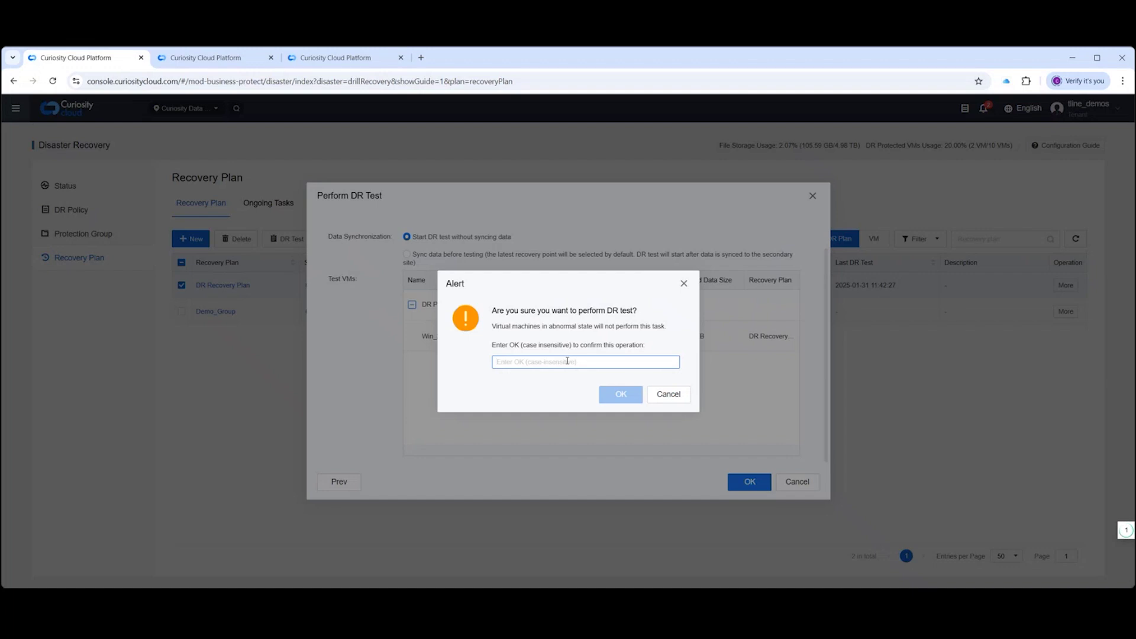
{"action": "type", "text": "OK"}
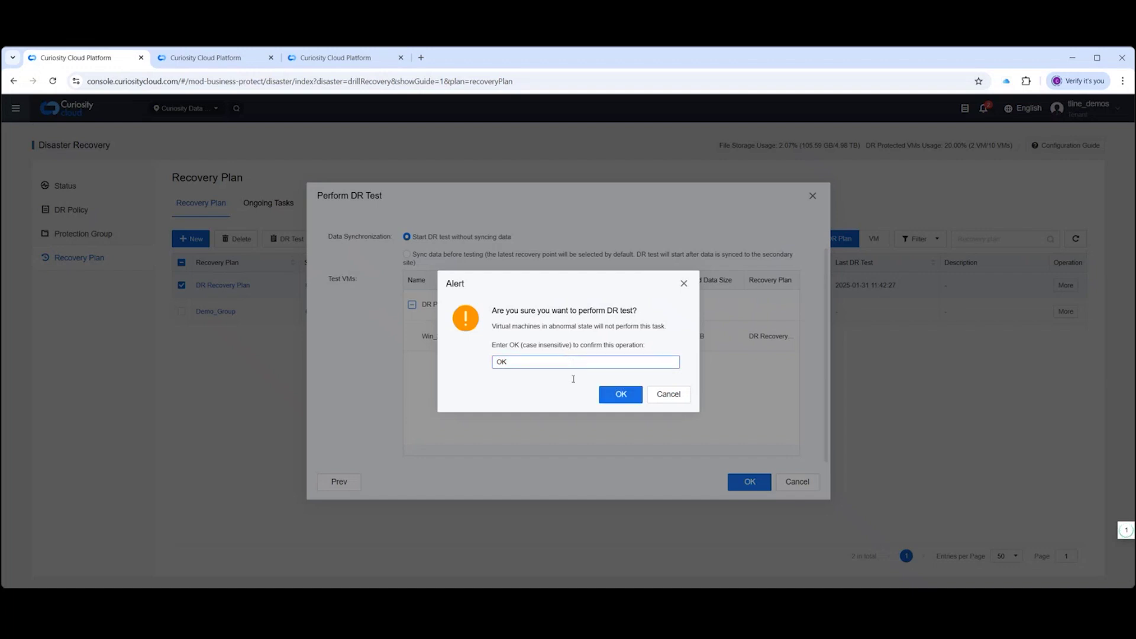
{"action": "left_click", "coordinate": [623, 397]}
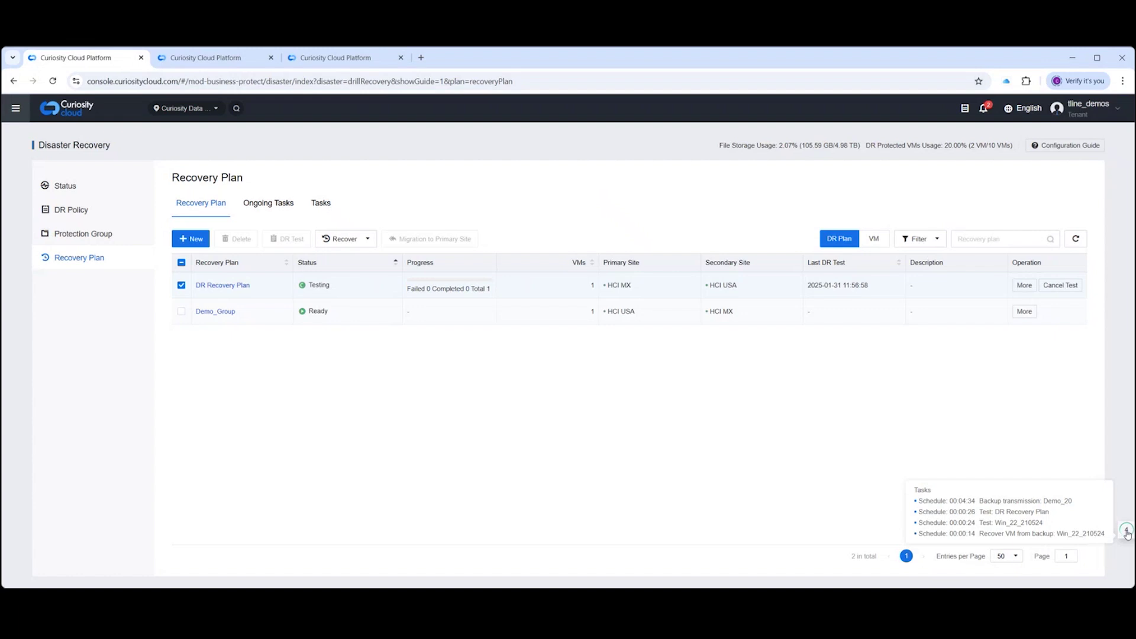
Check the progress of the disaster recovery tasks and view the DR test details of the DR Recovery Plan.
{"action": "left_click", "coordinate": [1128, 532]}
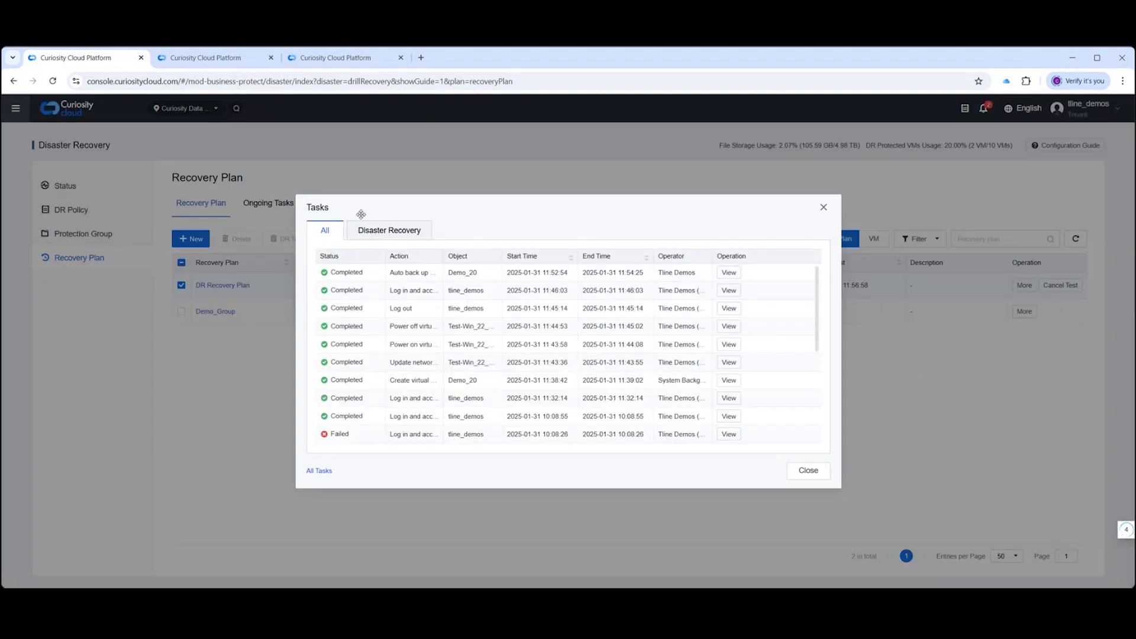
{"action": "left_click", "coordinate": [399, 230]}
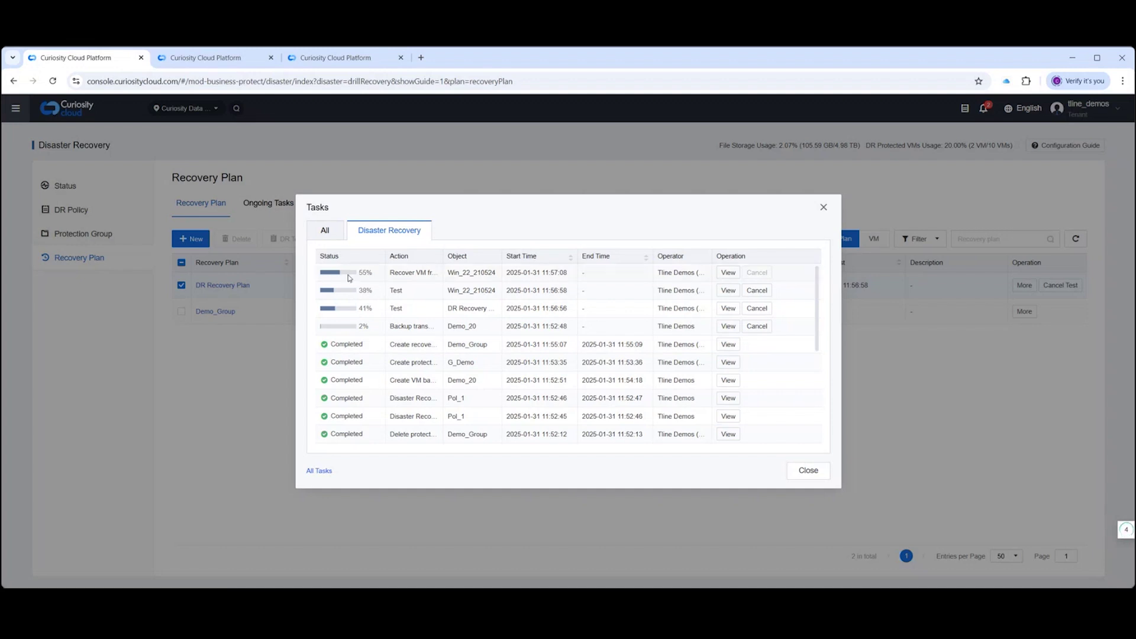
{"action": "left_click", "coordinate": [901, 482]}
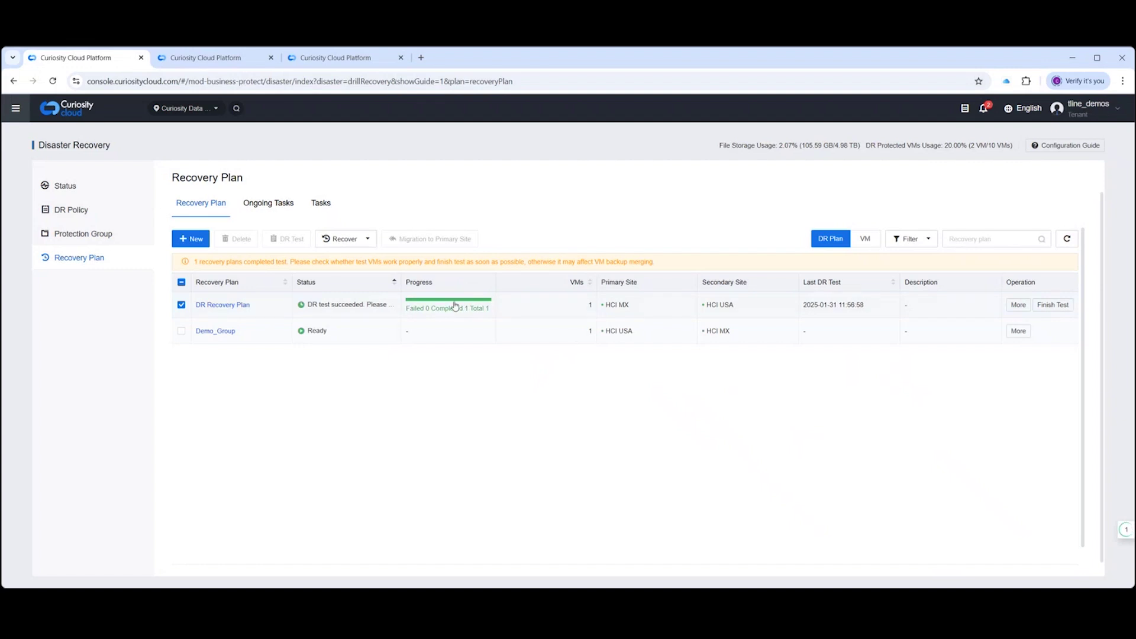
{"action": "left_click", "coordinate": [422, 308]}
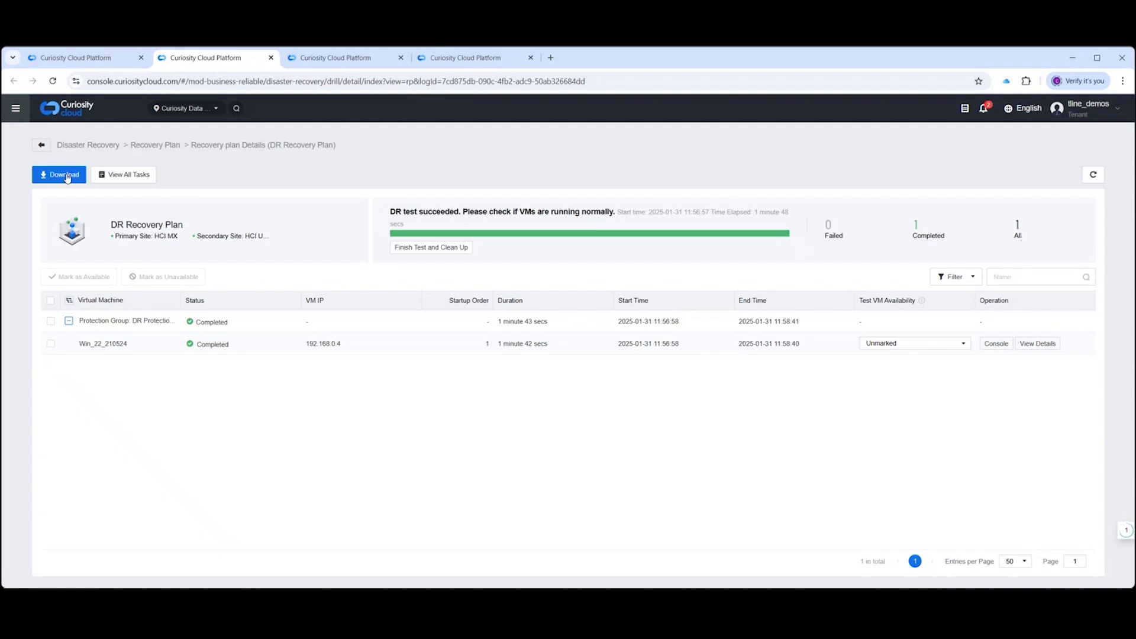
{"action": "left_click", "coordinate": [92, 58]}
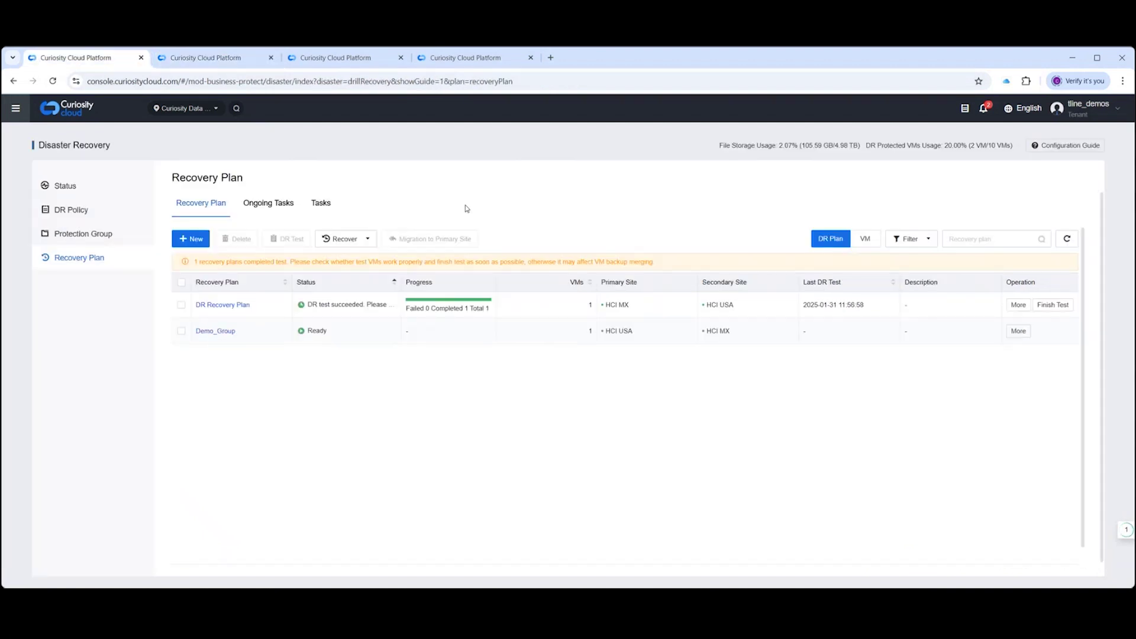